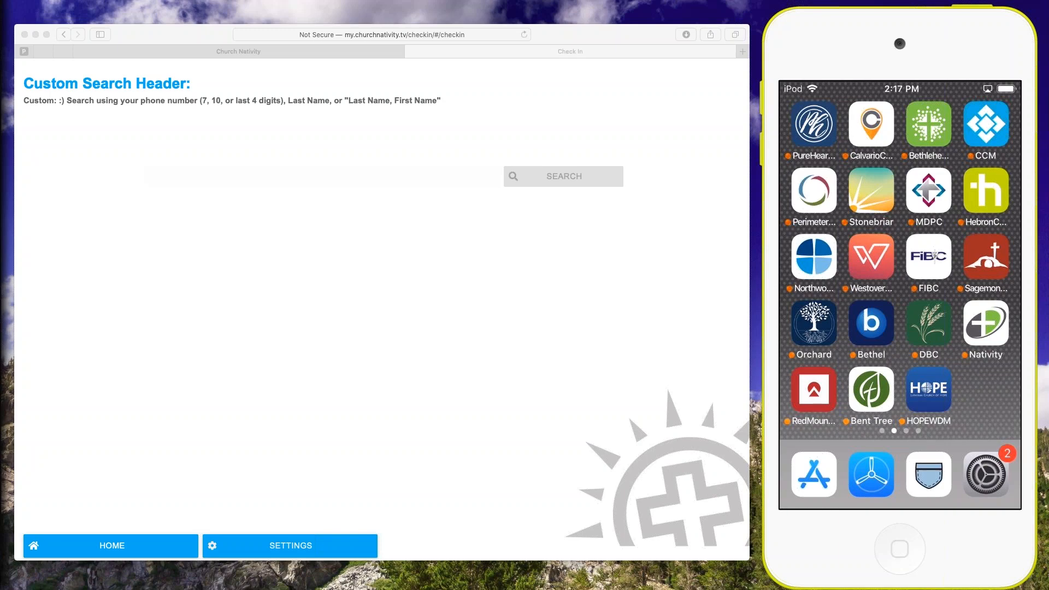
Launch the Nativity app on the mirrored phone and open the FastPass check-in from its dashboard
left_click(986, 322)
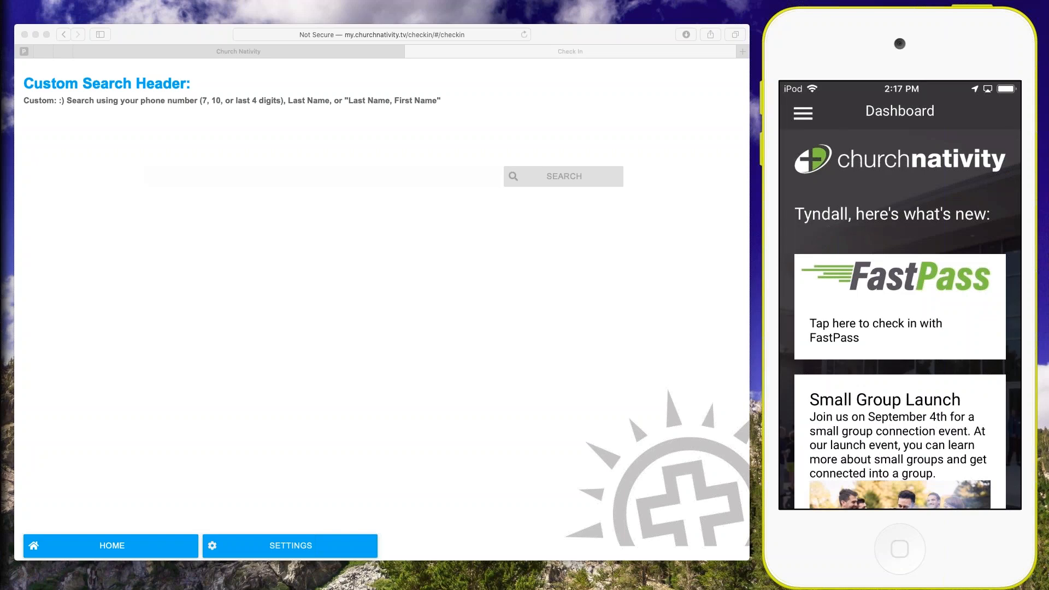
scroll(900, 321, "down", 1)
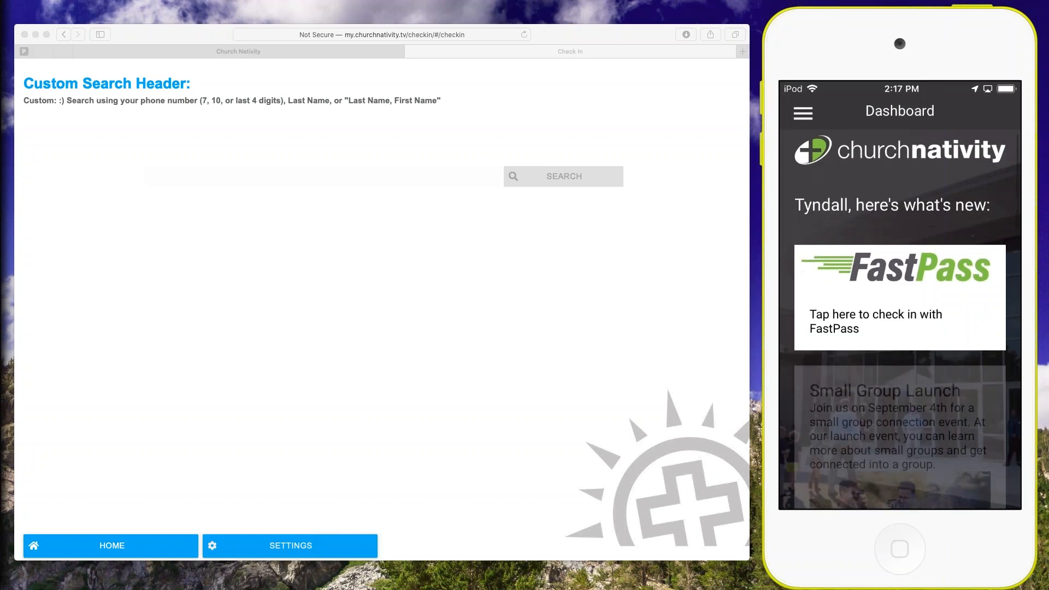
scroll(900, 321, "down", 2)
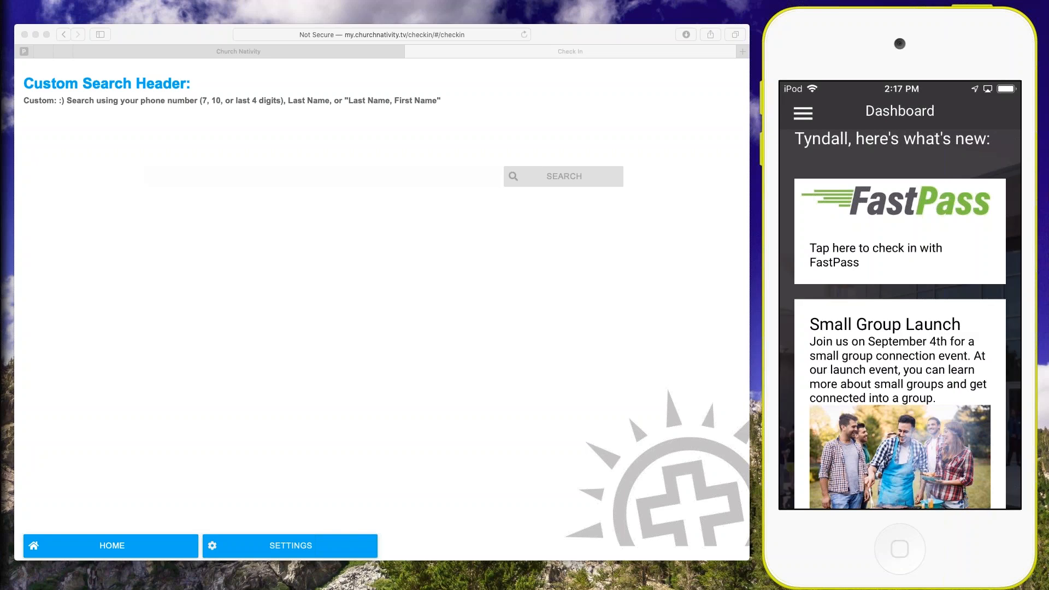
left_click(899, 263)
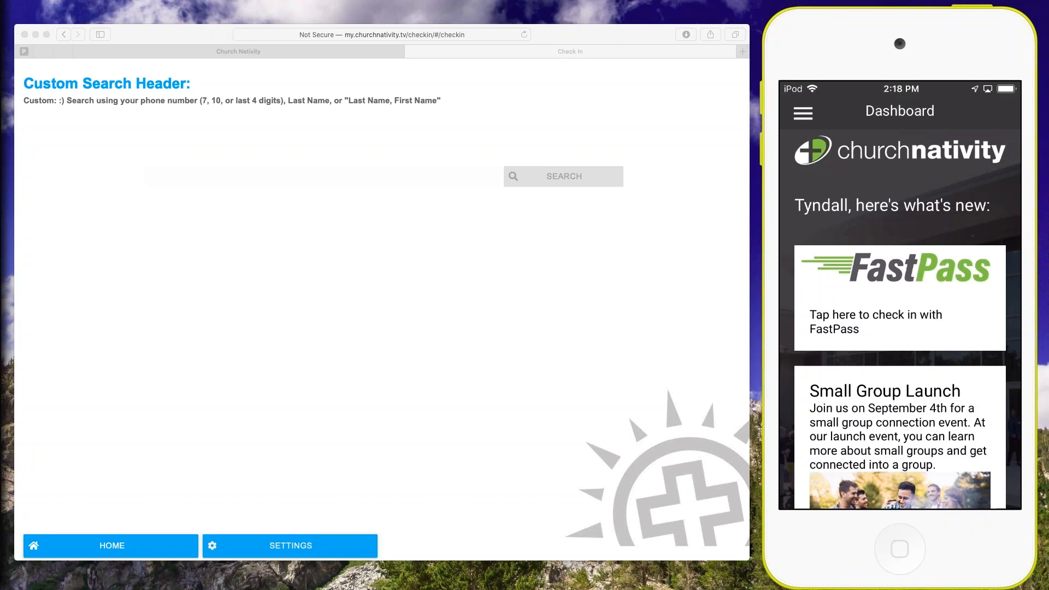
left_click(900, 322)
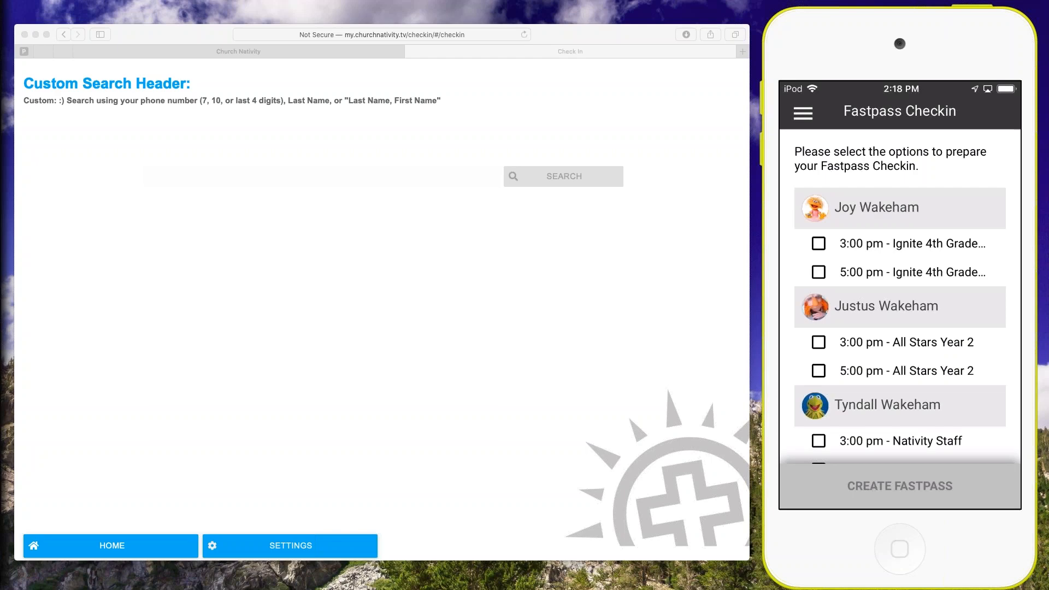
Select the 3:00 pm Ignite 4th Grade slot for the first family member and the 3:00 pm All Stars Year 2 slot for the second
scroll(900, 295, "down", 1)
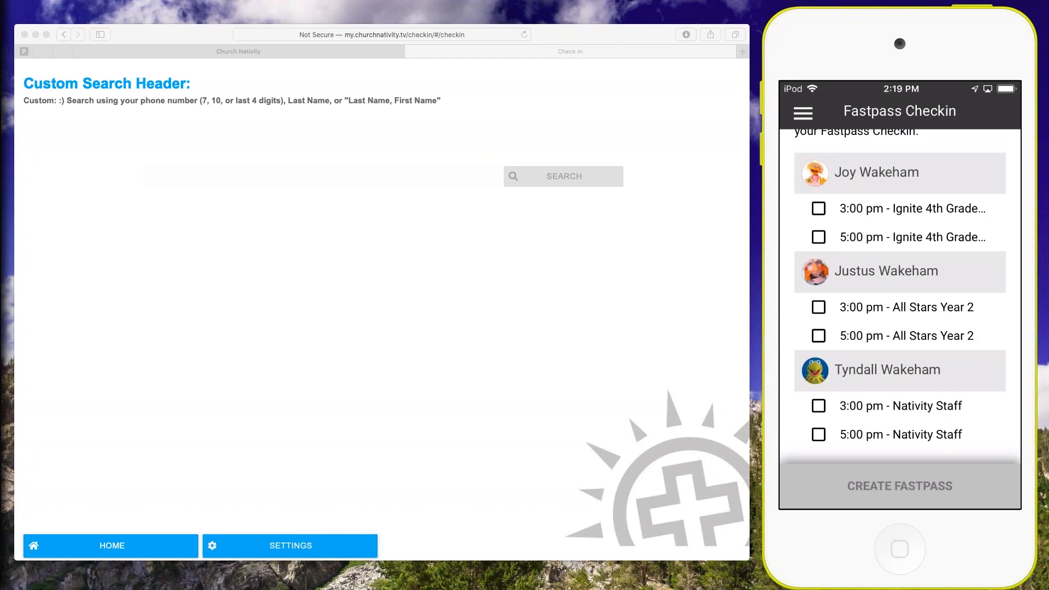
left_click(818, 209)
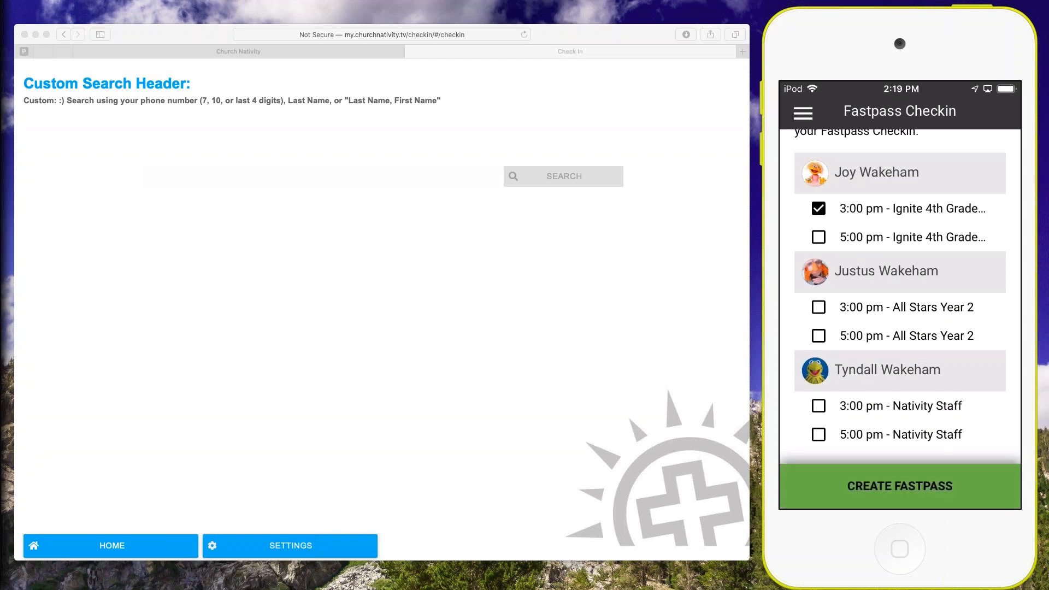
left_click(818, 308)
left_click(818, 336)
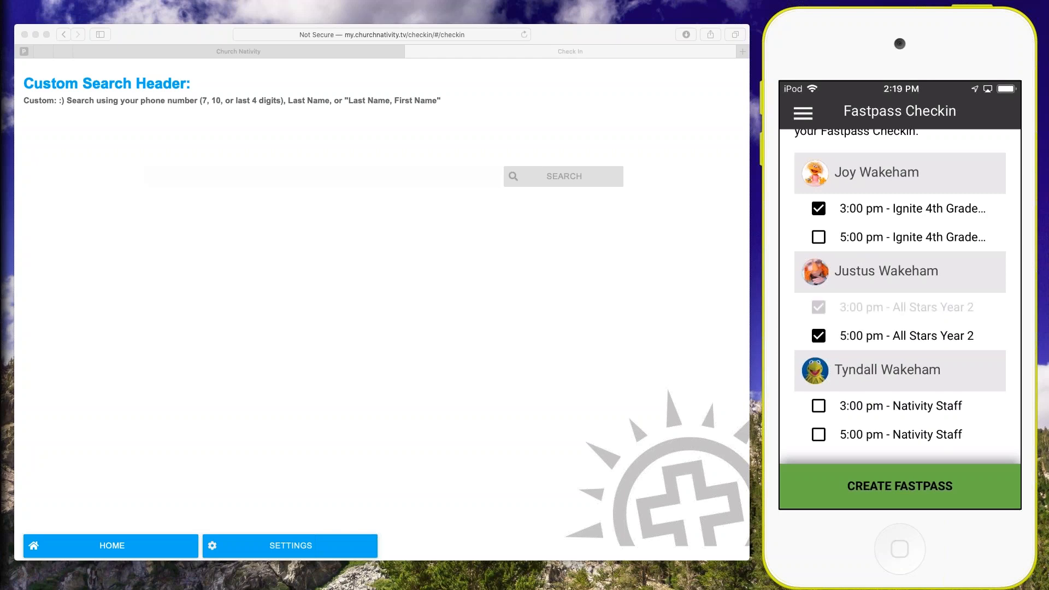
left_click(819, 307)
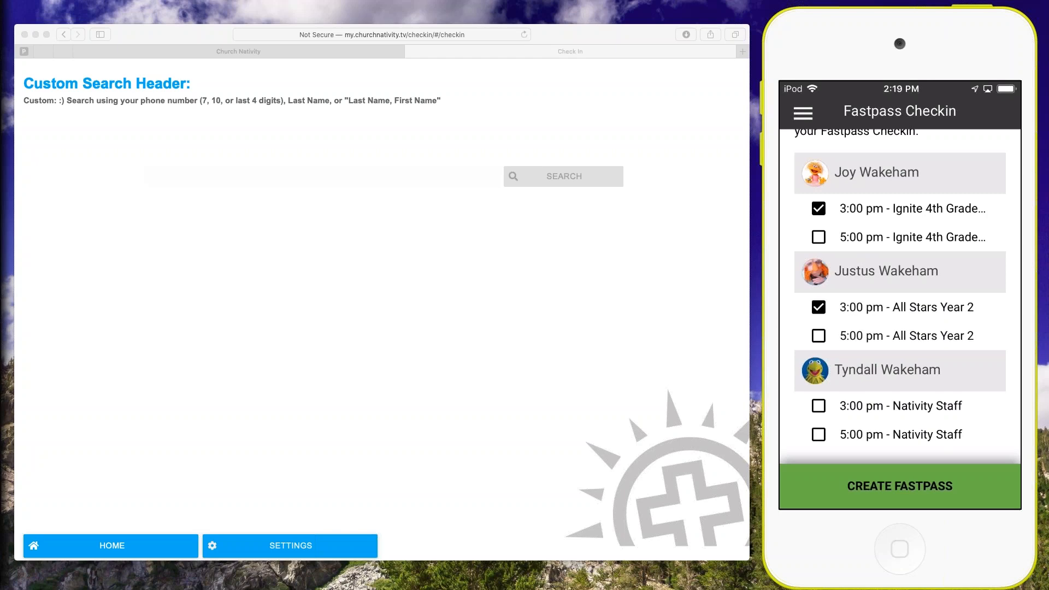
Select both the 3:00 pm and 5:00 pm Nativity Staff slots for the third family member and create the FastPass
left_click(819, 406)
left_click(818, 434)
left_click(900, 486)
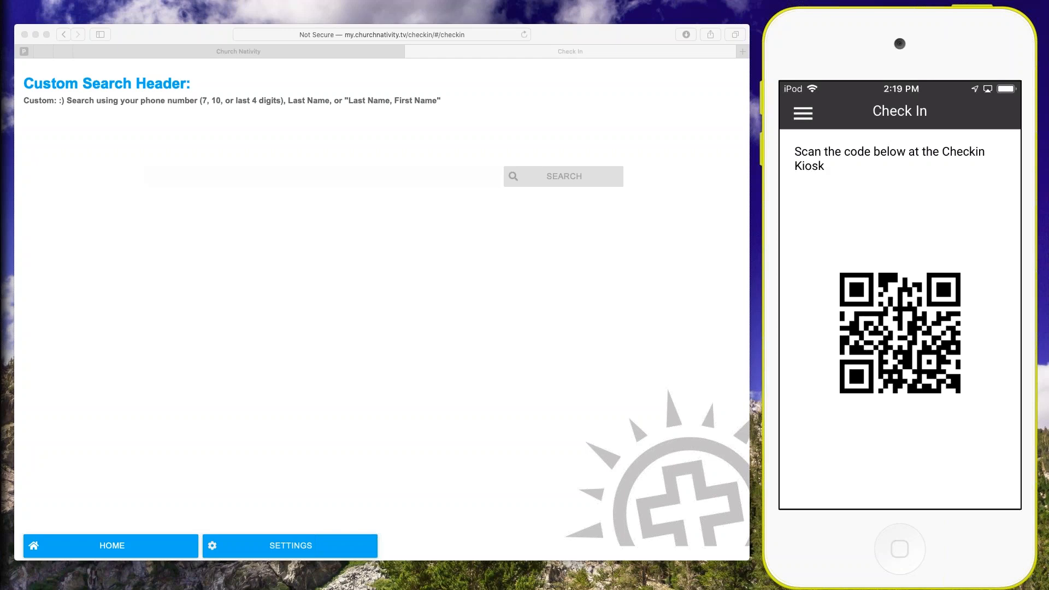
Enter the FastPass QR code's value in the check-in kiosk search and submit it
left_click(283, 178)
type("PRE | 2019-08-22 | 16870")
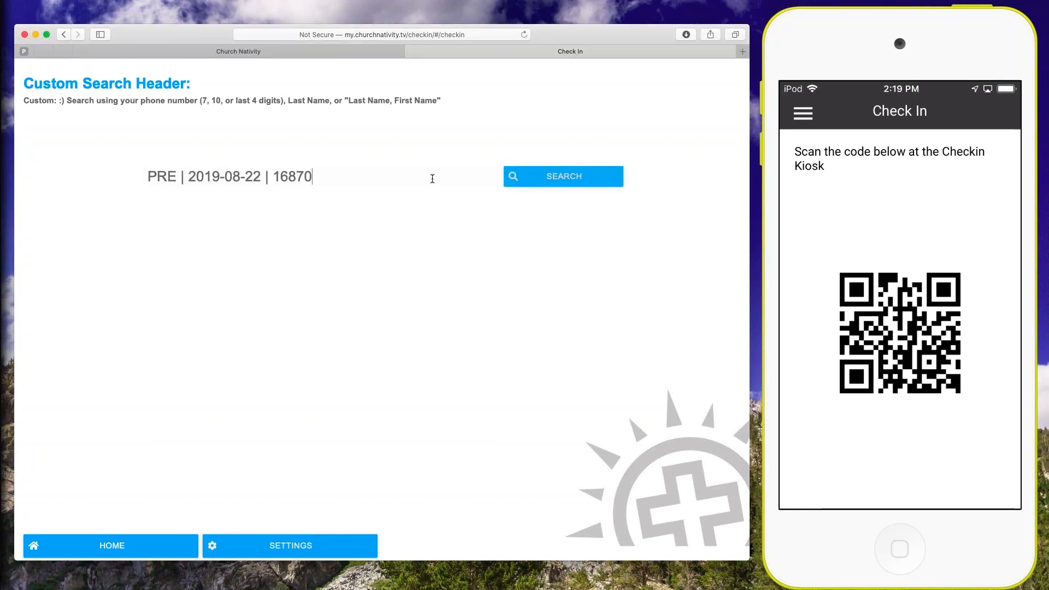
left_click(616, 181)
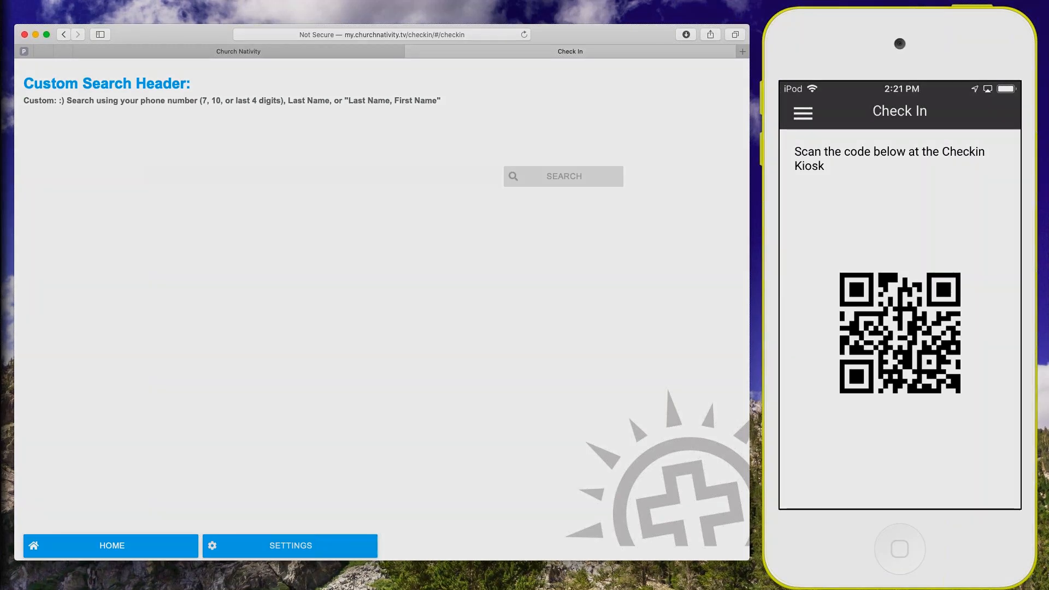
Reopen the FastPass check-in from the phone's dashboard, review each family member's time slots, and return to the dashboard
left_click(803, 113)
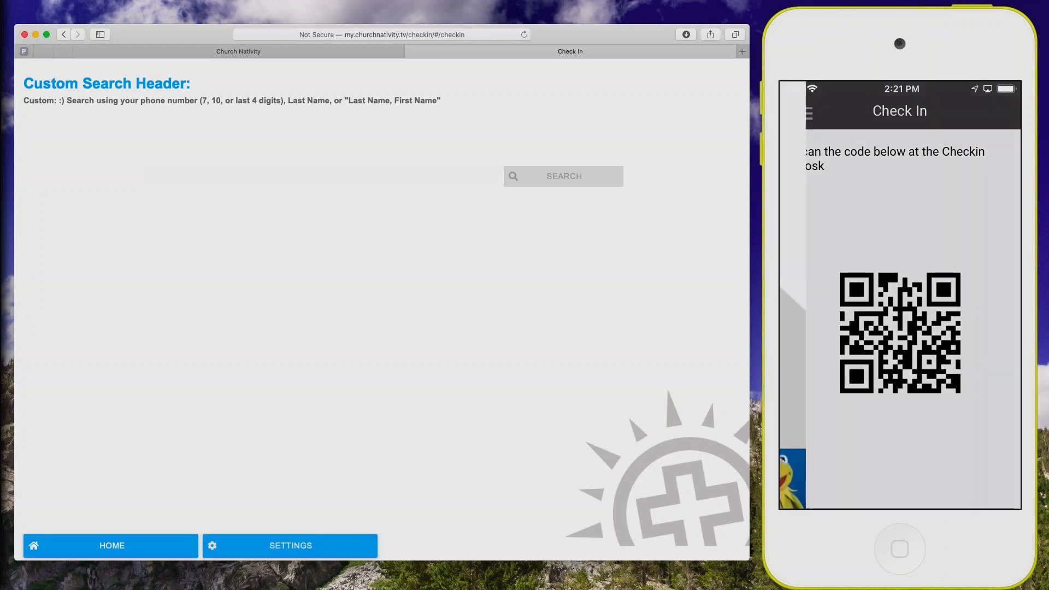
left_click(878, 184)
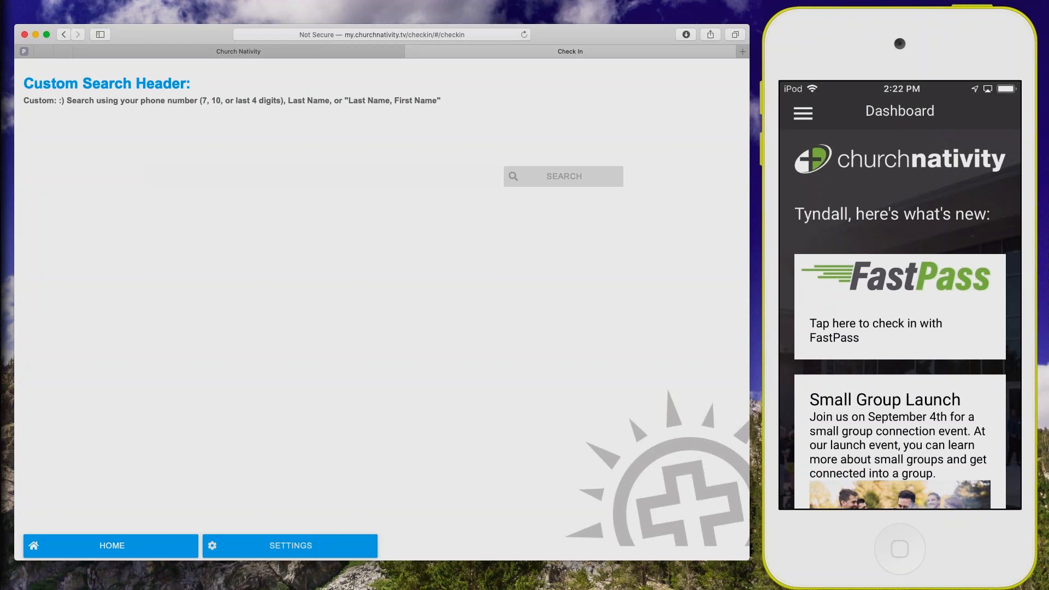
left_click(900, 330)
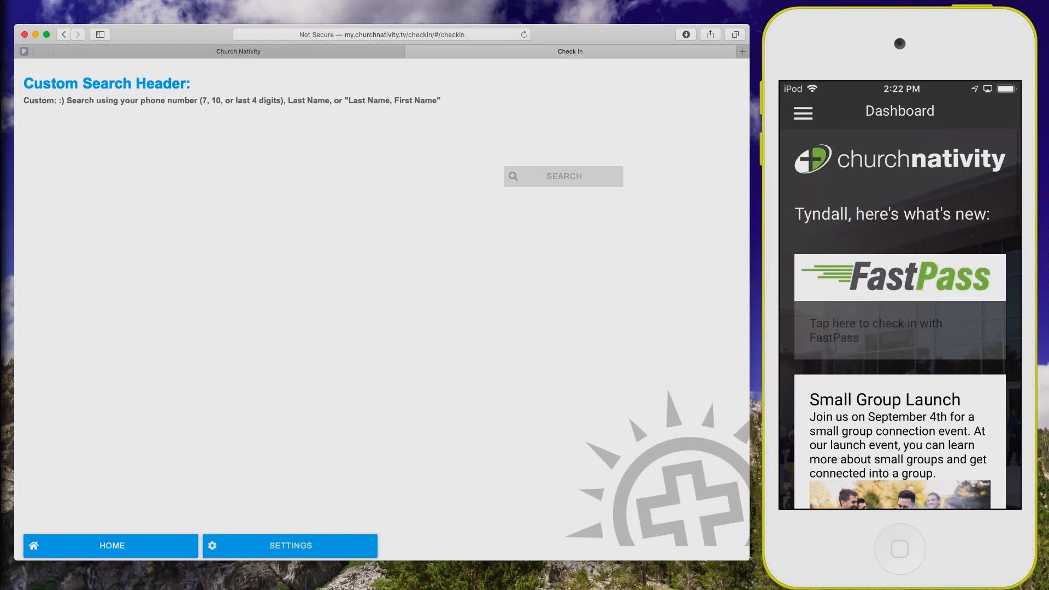
scroll(900, 319, "down", 2)
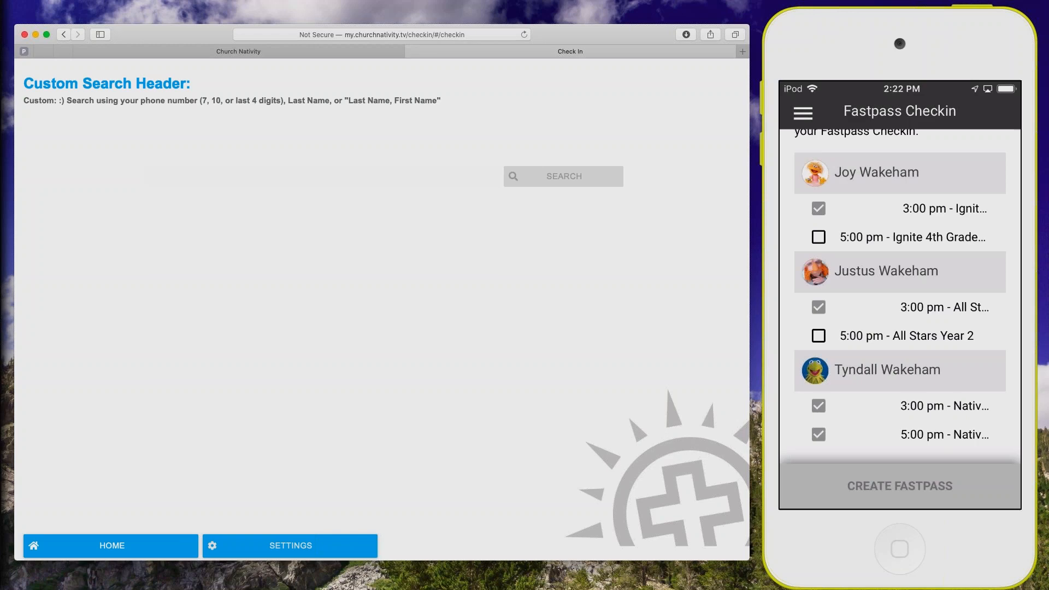
left_click(803, 113)
left_click(883, 183)
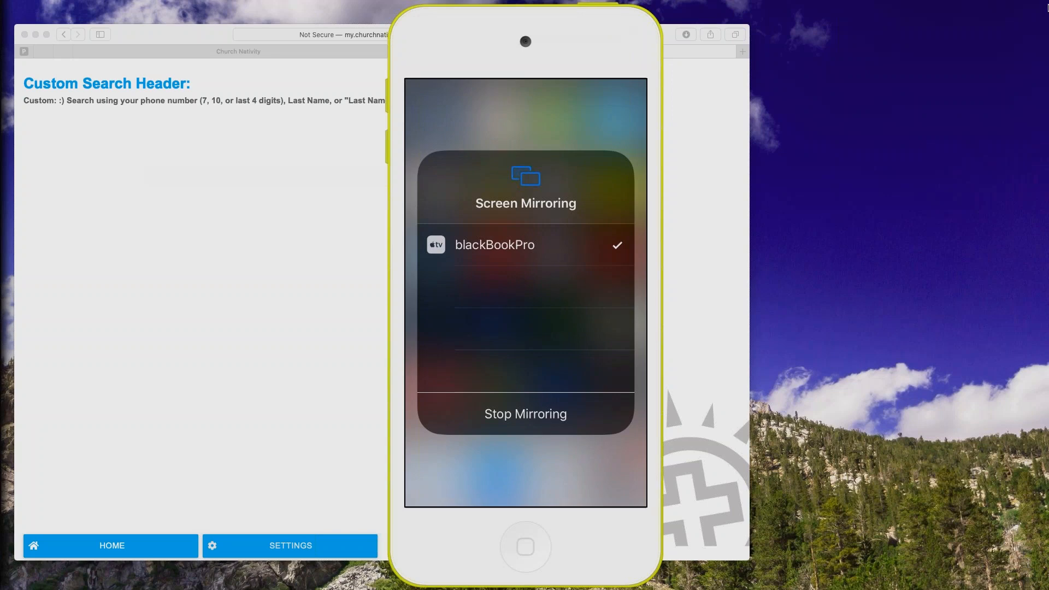
Move the mirrored phone window beside the browser so that it does not cover the check-in kiosk page
left_click_drag(591, 16, 963, 20)
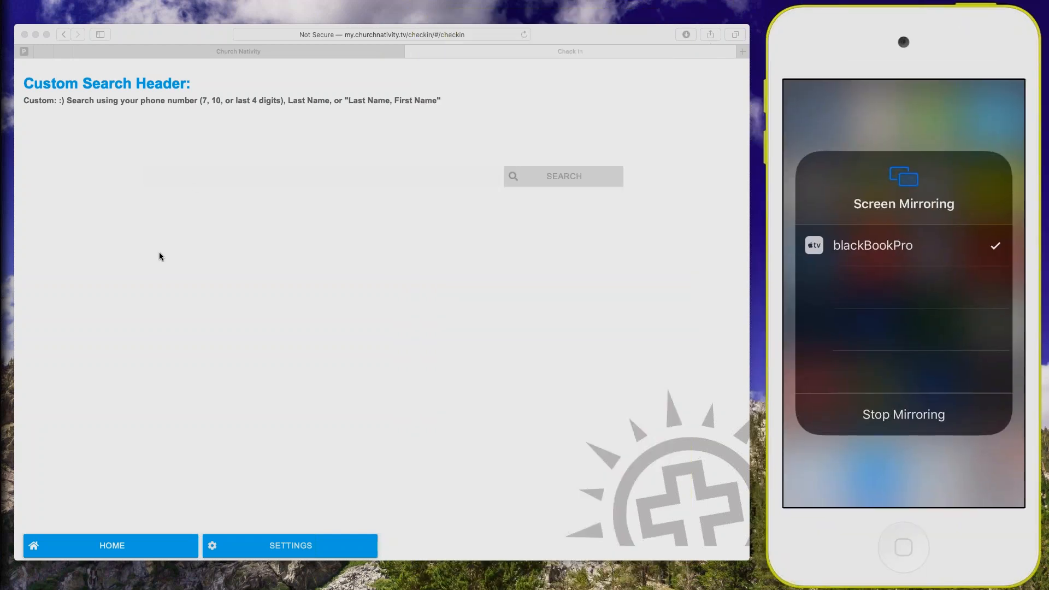
left_click(141, 309)
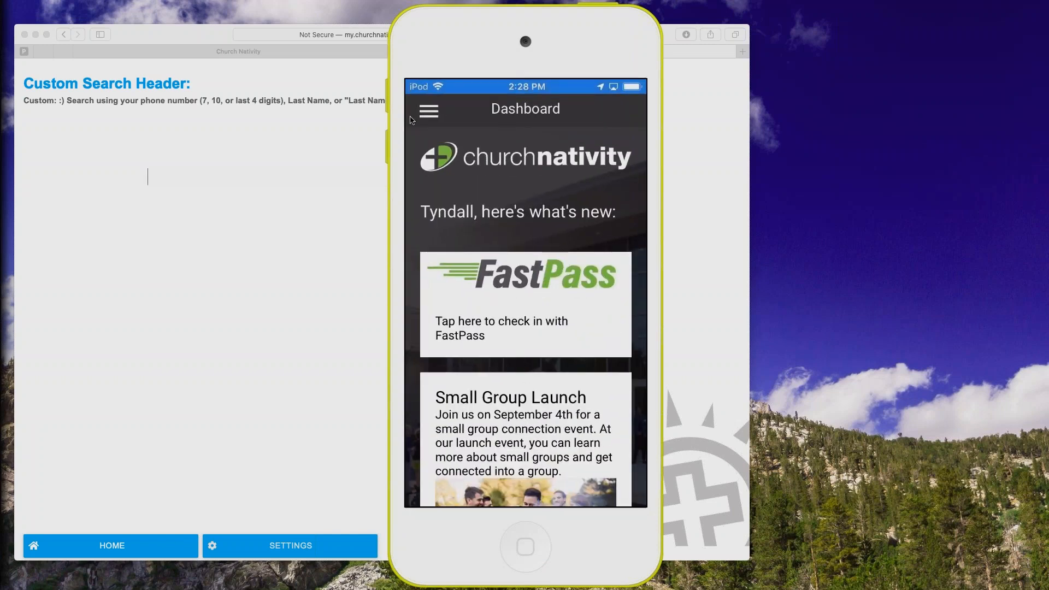
left_click_drag(509, 33, 864, 27)
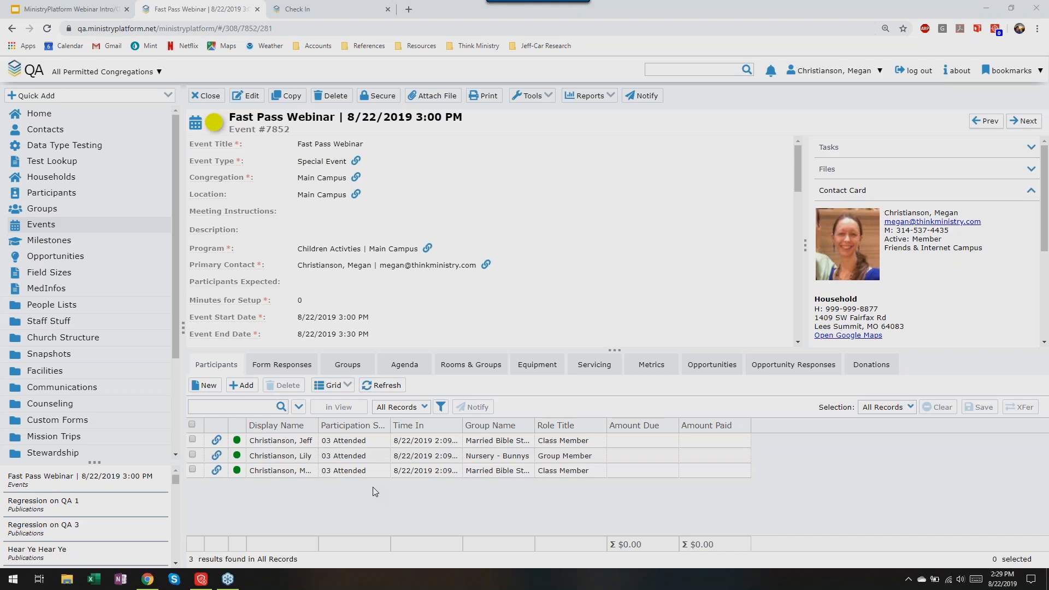
Examine the first participant's record in the Fast Pass Webinar event, including its check-in time, station, group and room, and close it
left_click(378, 441)
scroll(433, 483, "up", 2)
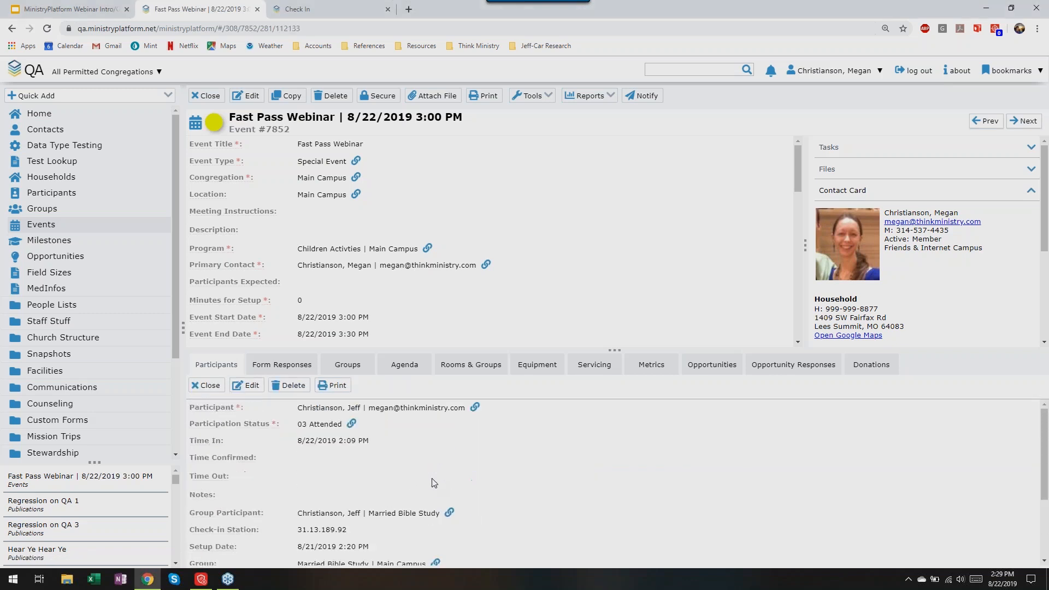
left_click(203, 392)
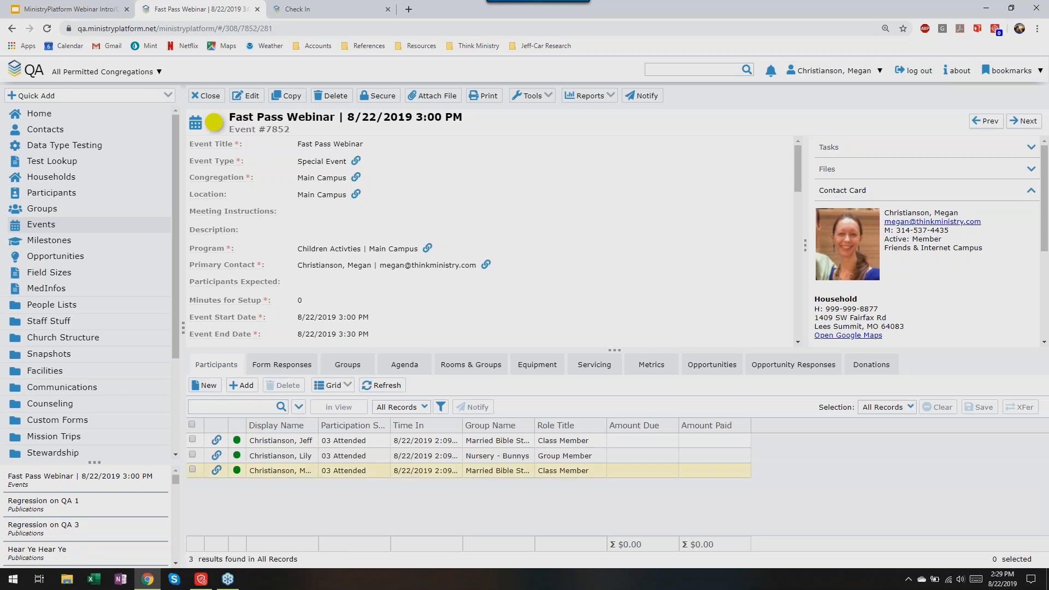
left_click(450, 447)
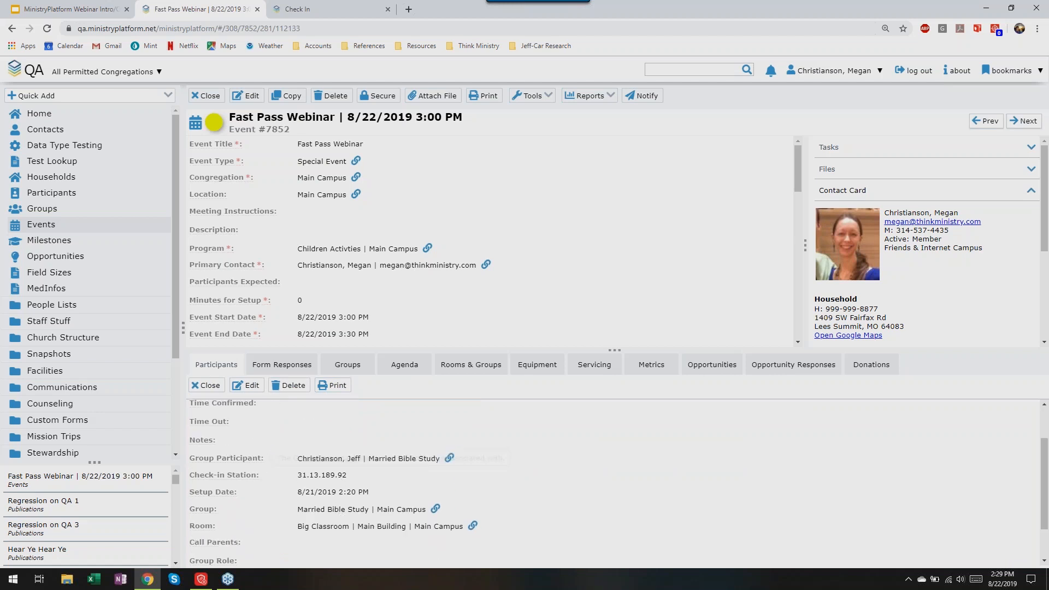
left_click(204, 387)
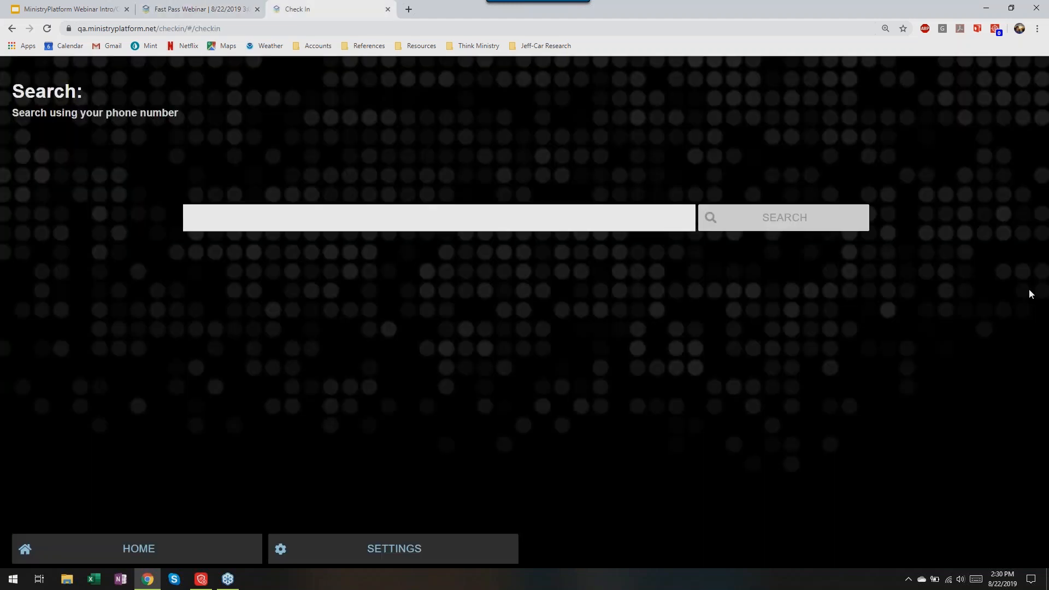
Switch from the event record to the Check In kiosk search page
key("ctrl+Tab")
left_click(1034, 290)
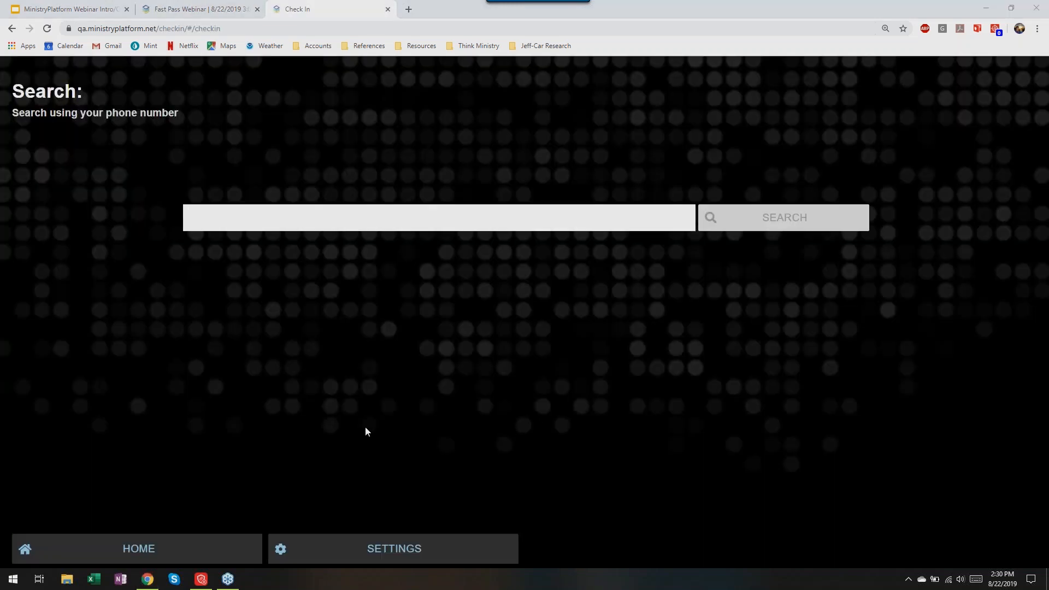